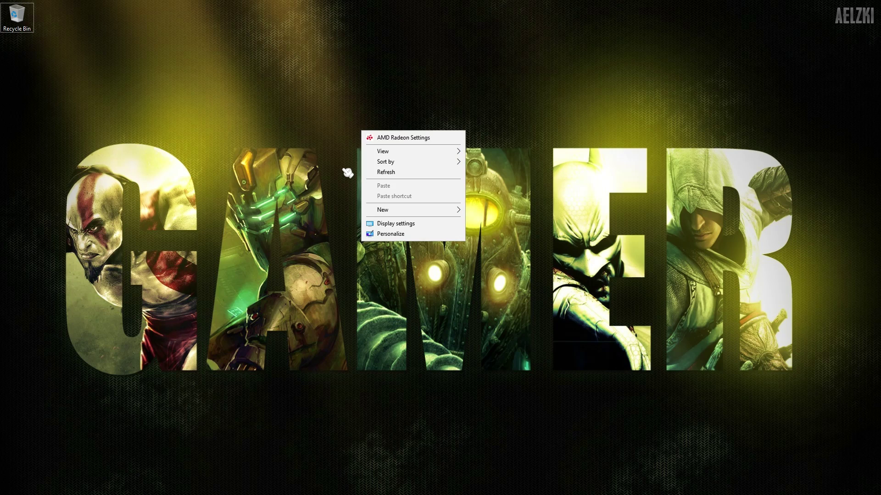
# - Launch AMD Radeon Settings from the desktop right-click menu
pyautogui.rightClick(342, 169)
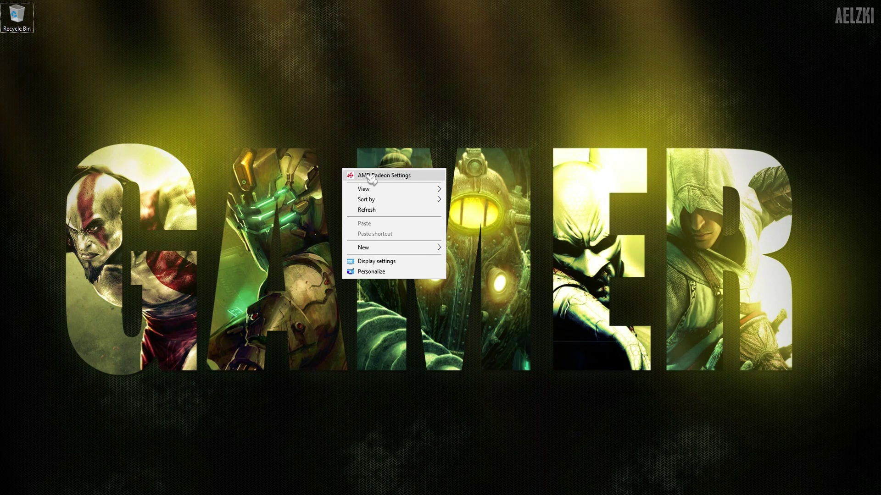
pyautogui.click(421, 179)
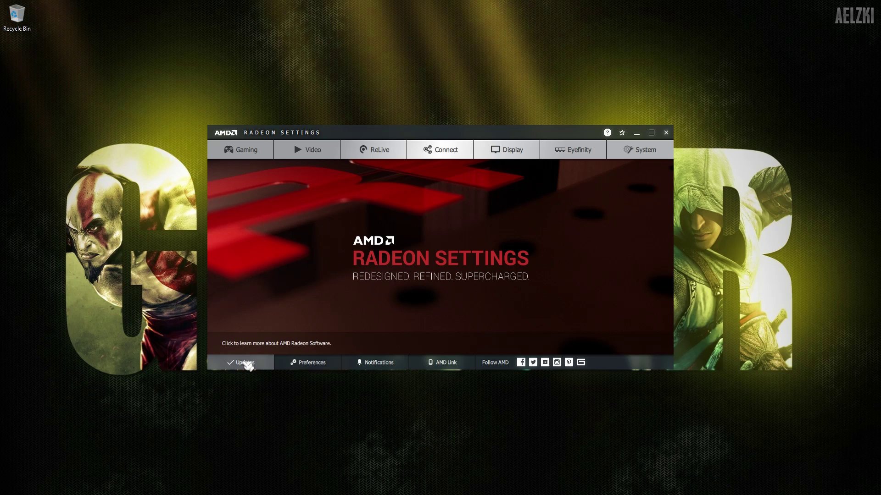
pyautogui.click(246, 364)
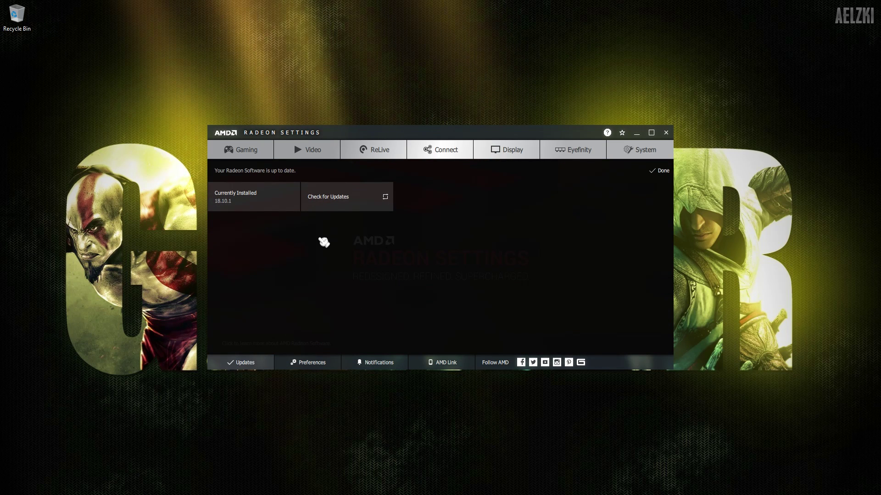
pyautogui.click(344, 207)
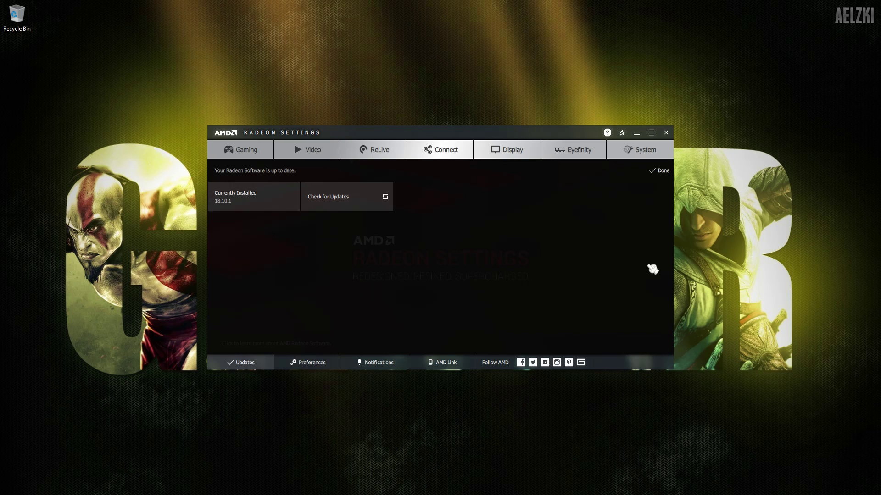
pyautogui.click(663, 172)
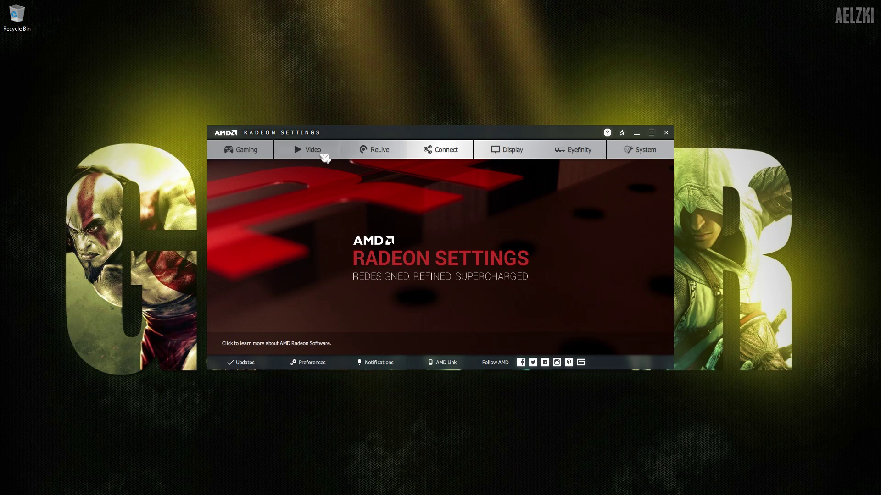
# - In the Gaming list, remove the Counter-Strike profile and the next two game profiles
pyautogui.click(237, 150)
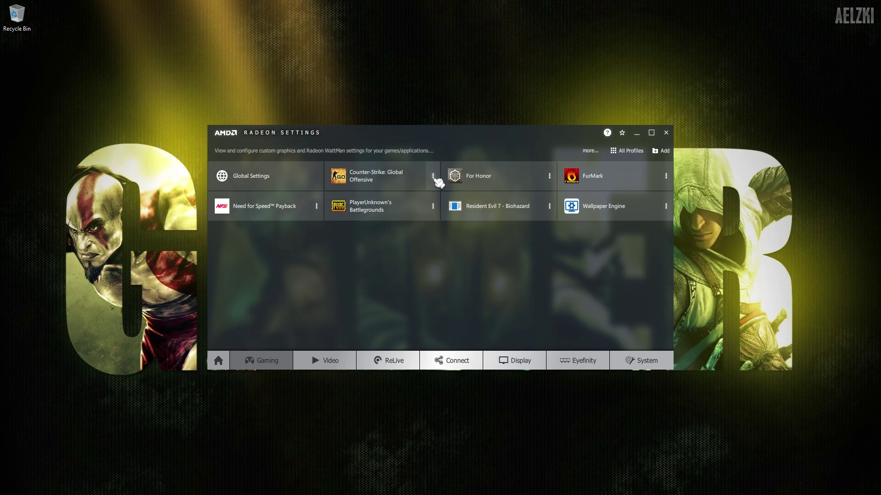
pyautogui.click(433, 206)
pyautogui.click(440, 215)
pyautogui.click(521, 253)
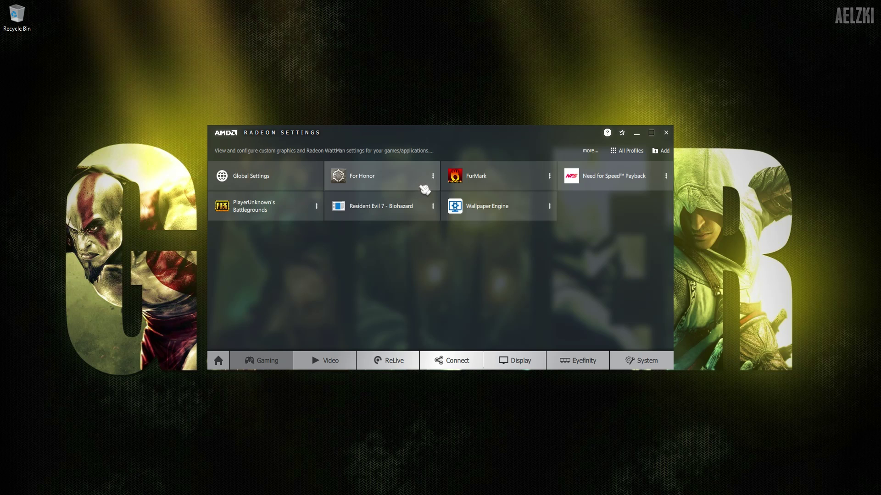
pyautogui.click(433, 176)
pyautogui.click(447, 213)
pyautogui.click(521, 252)
pyautogui.click(433, 176)
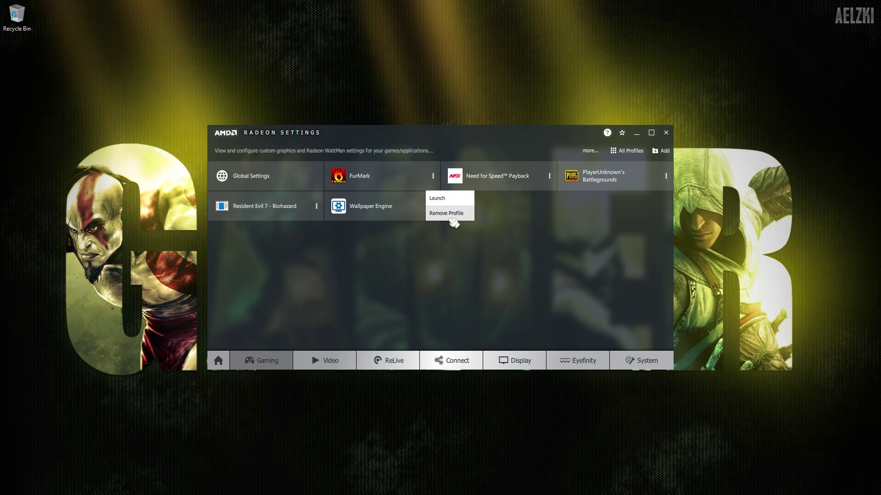
pyautogui.click(448, 213)
pyautogui.click(522, 253)
# - Remove the remaining four game profiles, ending with Wallpaper Engine
pyautogui.click(432, 175)
pyautogui.click(448, 213)
pyautogui.click(521, 252)
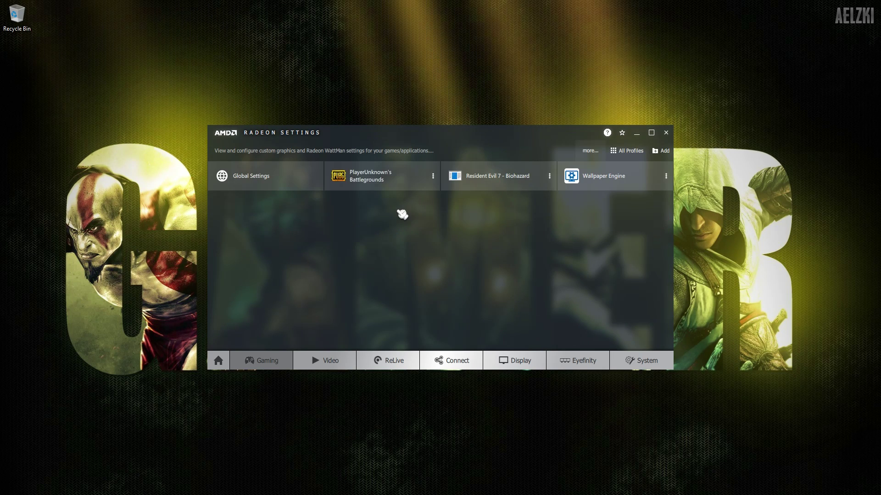
pyautogui.click(432, 175)
pyautogui.click(447, 213)
pyautogui.click(522, 253)
pyautogui.click(432, 176)
pyautogui.click(447, 214)
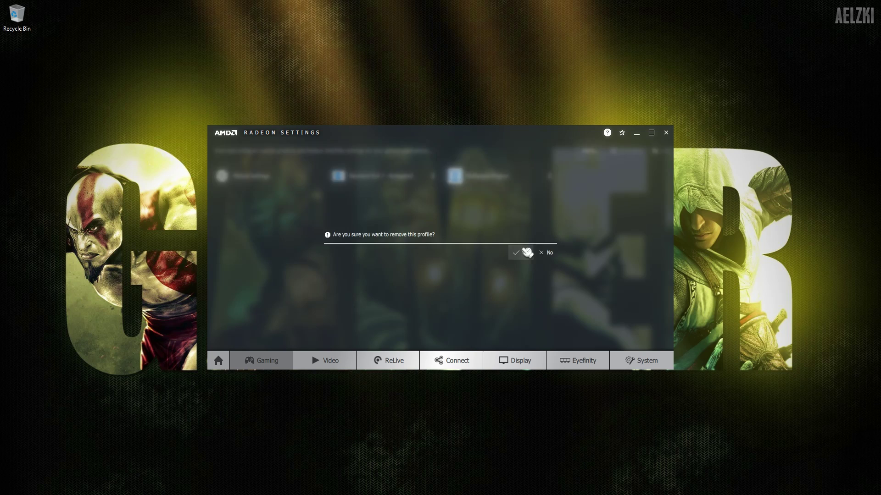
pyautogui.click(522, 252)
pyautogui.click(433, 175)
pyautogui.click(447, 213)
pyautogui.click(521, 252)
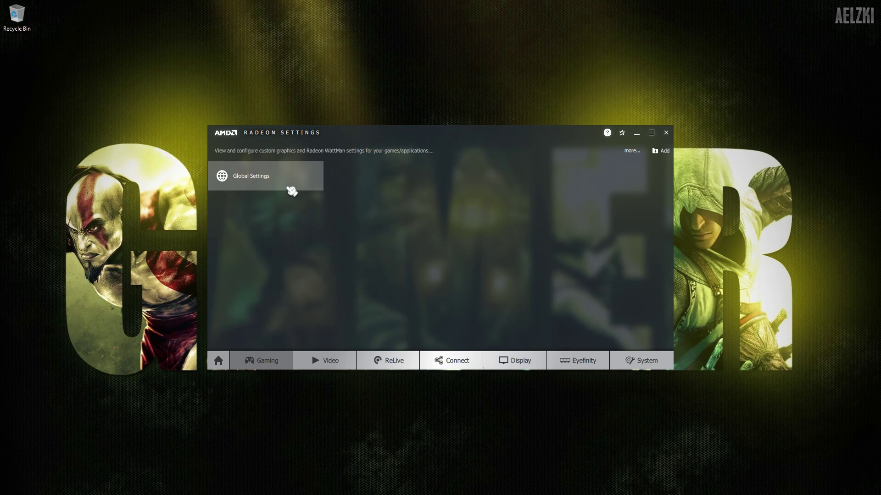
# - Open Global Settings and reset the graphics settings to their defaults
pyautogui.click(291, 189)
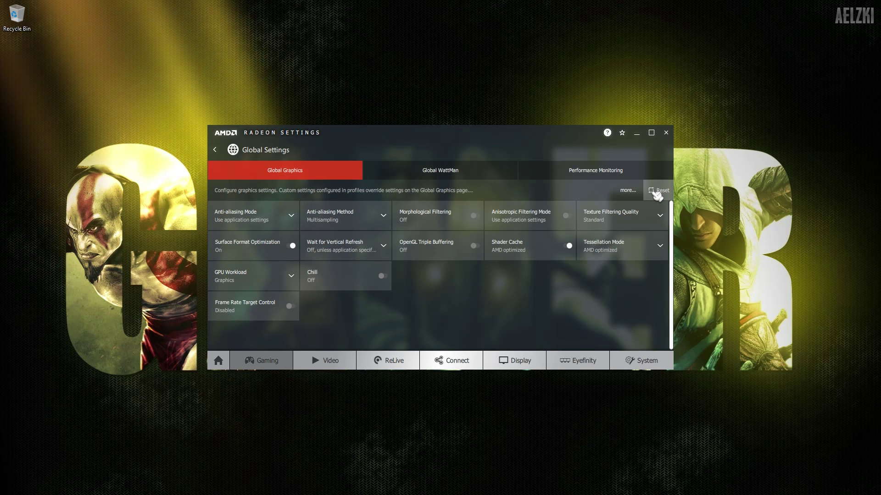
pyautogui.click(656, 192)
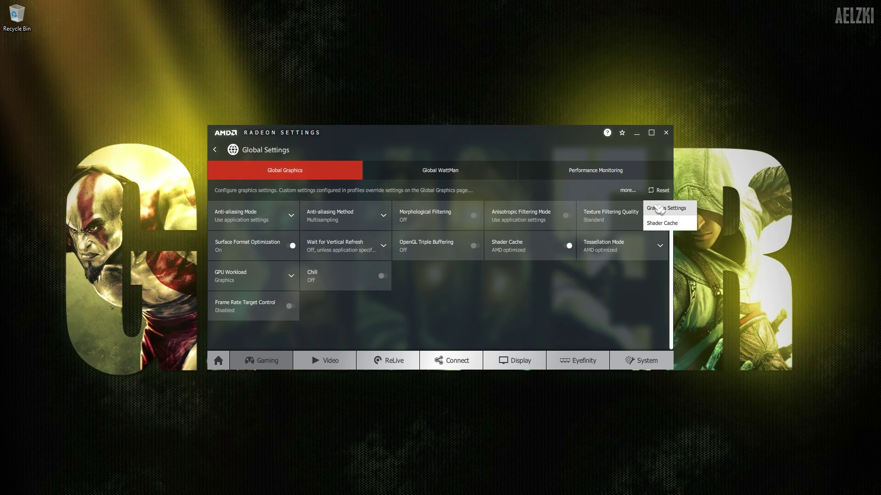
pyautogui.click(659, 209)
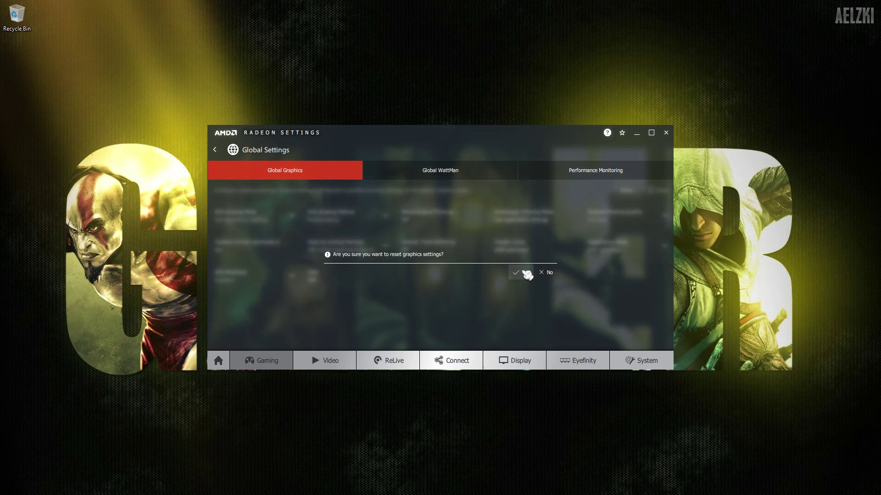
pyautogui.click(527, 273)
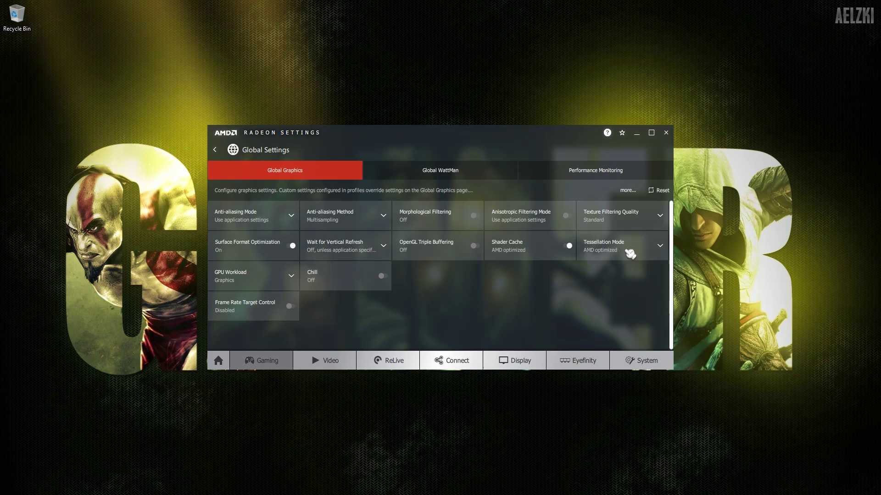
# - Clear the shader cache from the Reset options and confirm
pyautogui.click(661, 191)
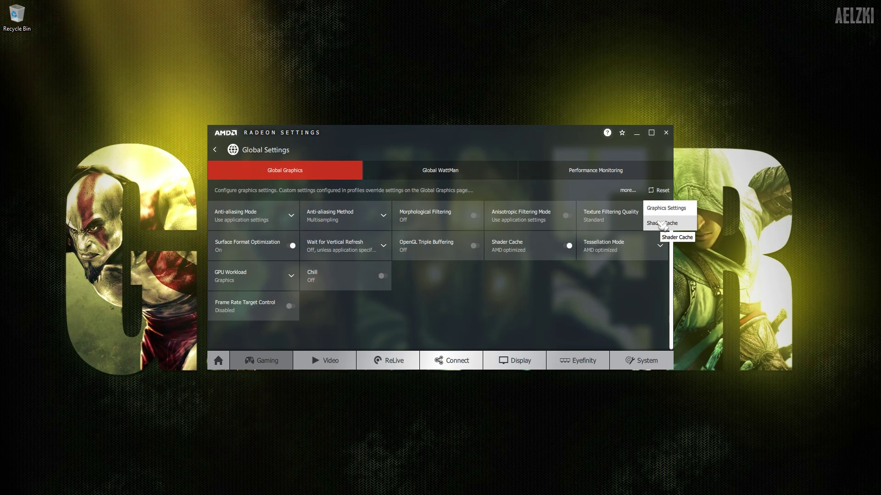
pyautogui.click(663, 224)
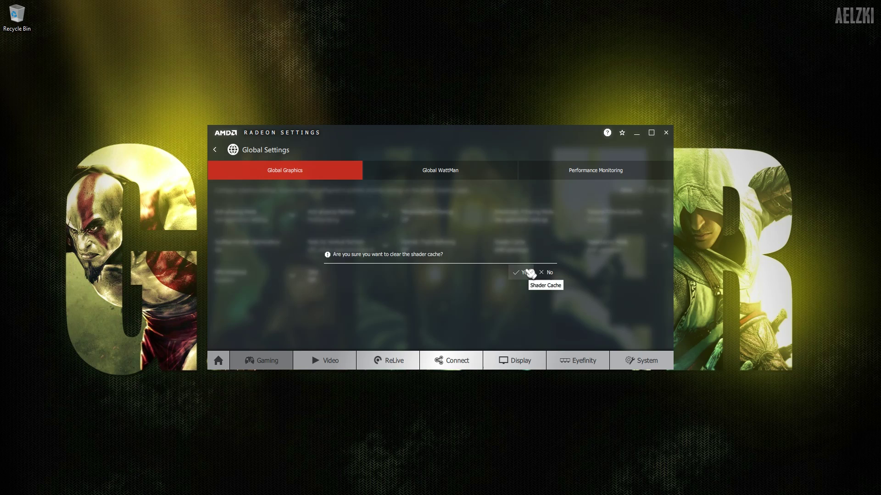
pyautogui.click(530, 273)
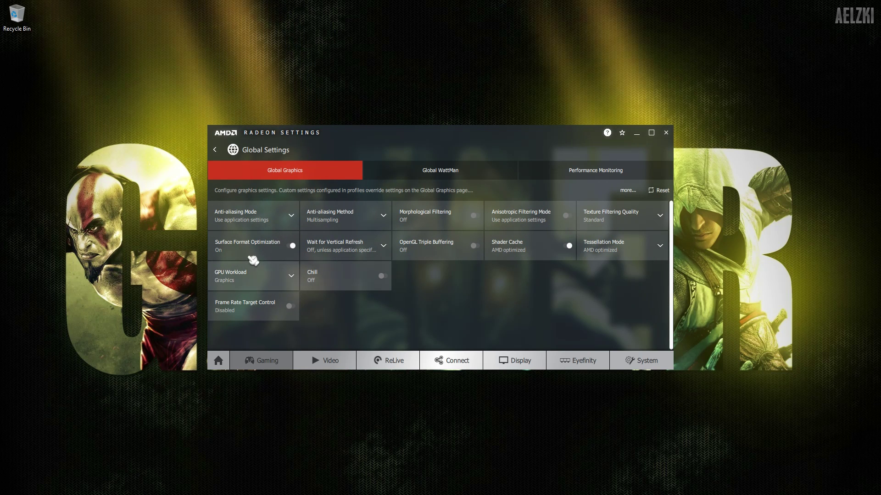
# - Keep Anti-aliasing Mode on Use application settings and set Texture Filtering Quality to Performance
pyautogui.click(255, 224)
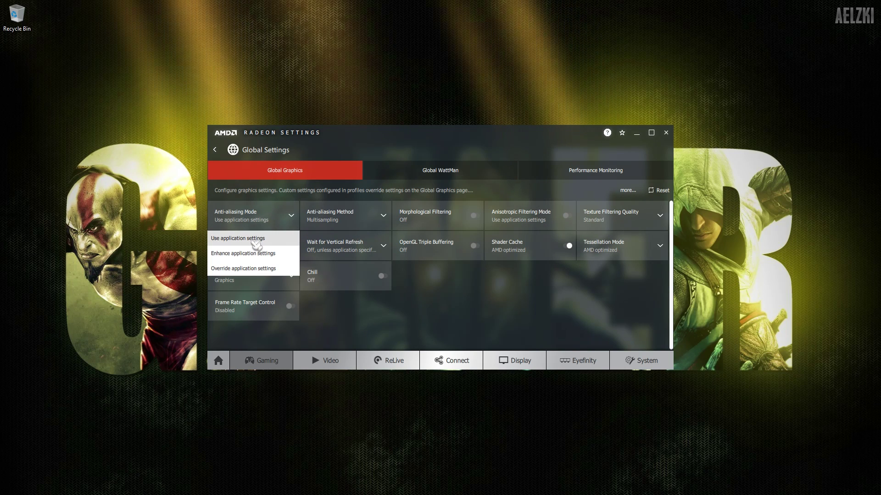
pyautogui.click(298, 238)
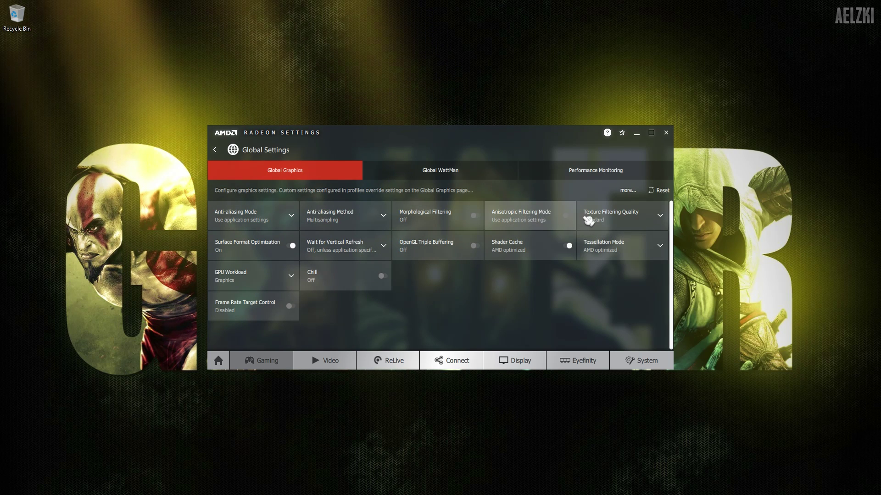
pyautogui.click(601, 221)
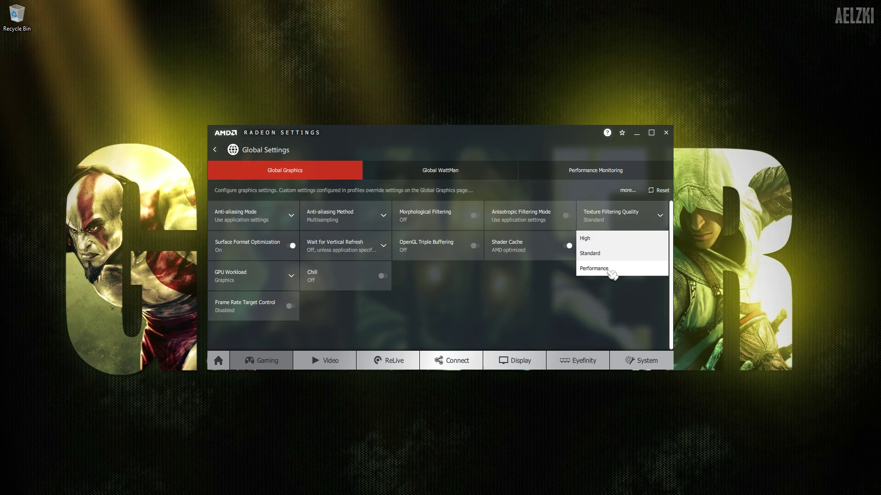
pyautogui.click(612, 272)
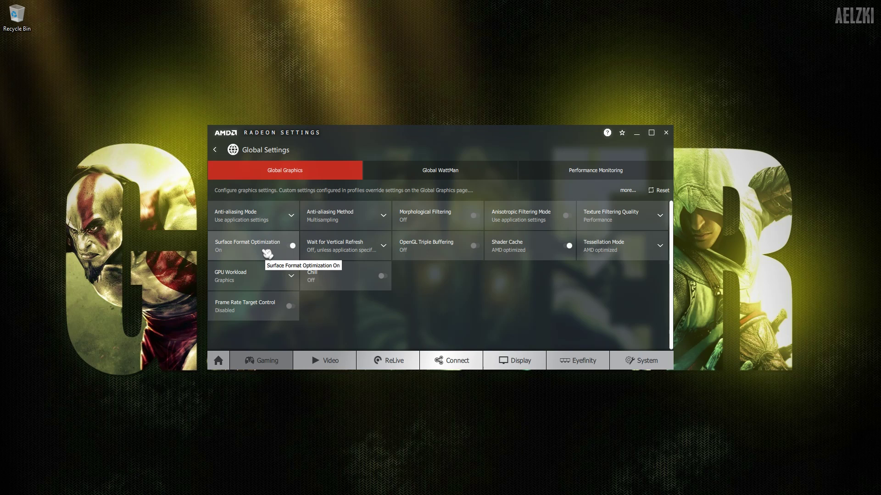
# - Set Wait for Vertical Refresh to 'Off, unless application specifies' and turn OpenGL Triple Buffering on
pyautogui.click(314, 248)
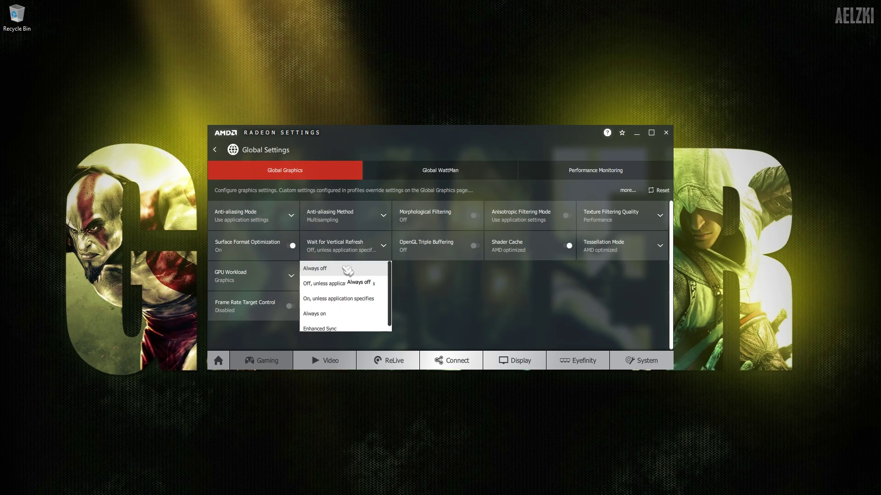
pyautogui.click(347, 270)
pyautogui.click(361, 254)
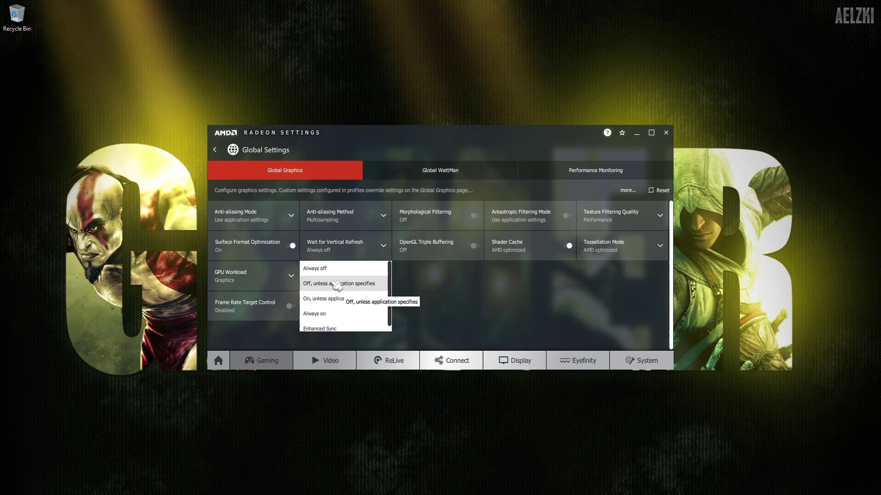
pyautogui.click(337, 284)
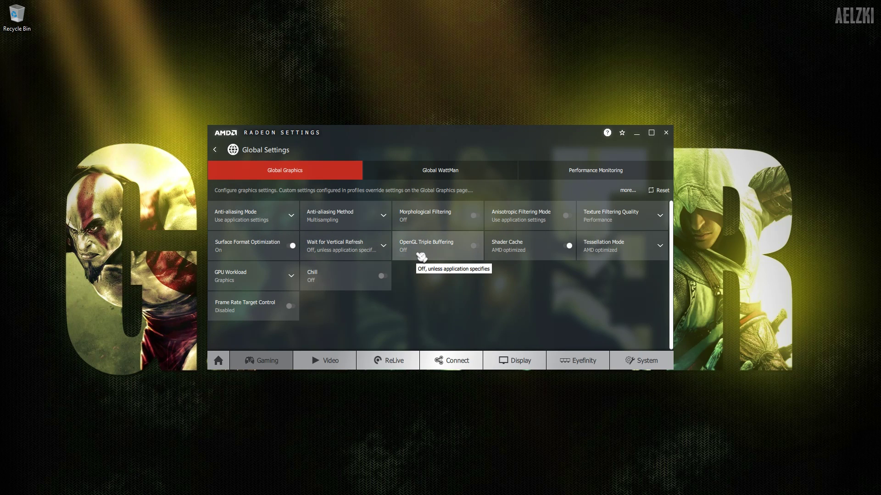
pyautogui.click(431, 256)
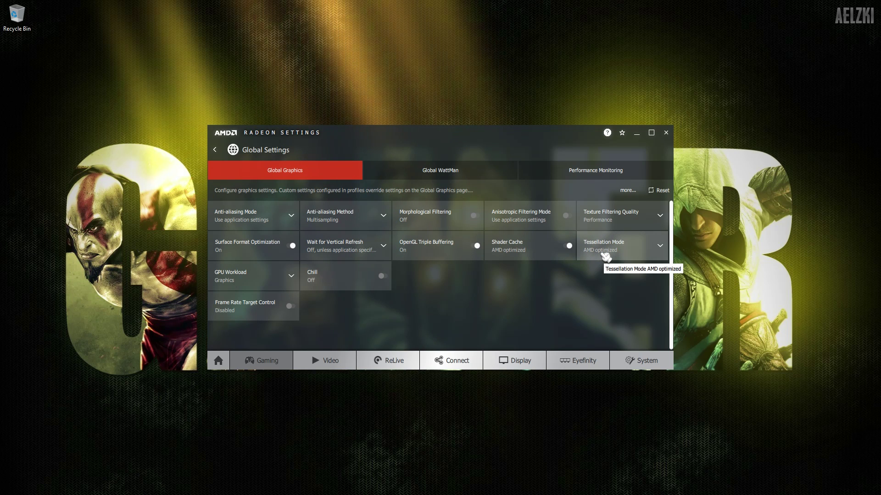
# - Make Tessellation Mode override application settings with Maximum Tessellation Level Off
pyautogui.click(606, 256)
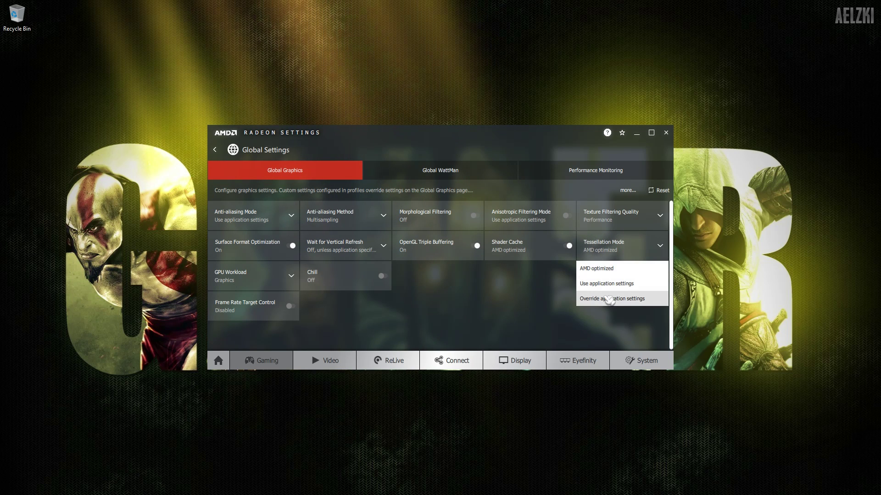
pyautogui.click(609, 300)
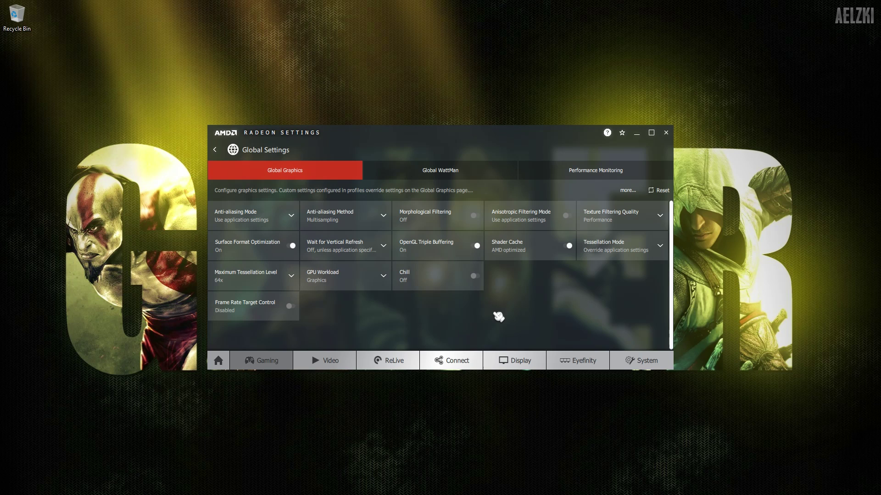
pyautogui.click(281, 285)
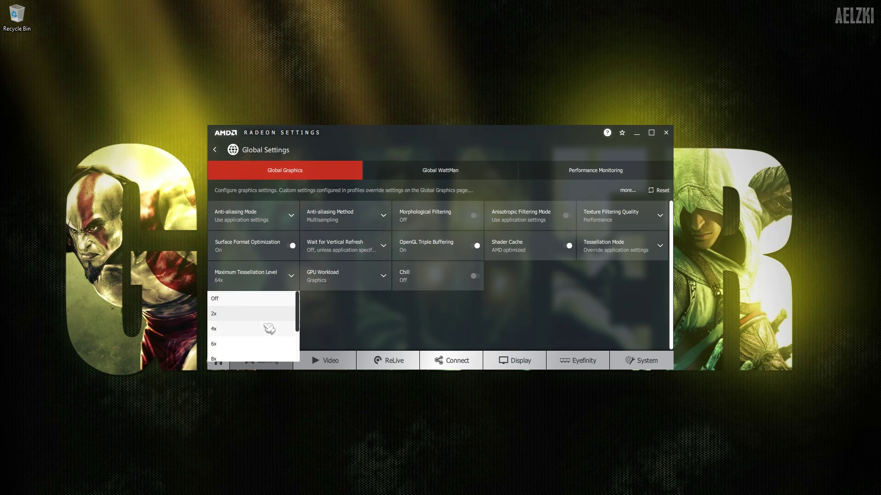
pyautogui.scroll(-1, 269, 346)
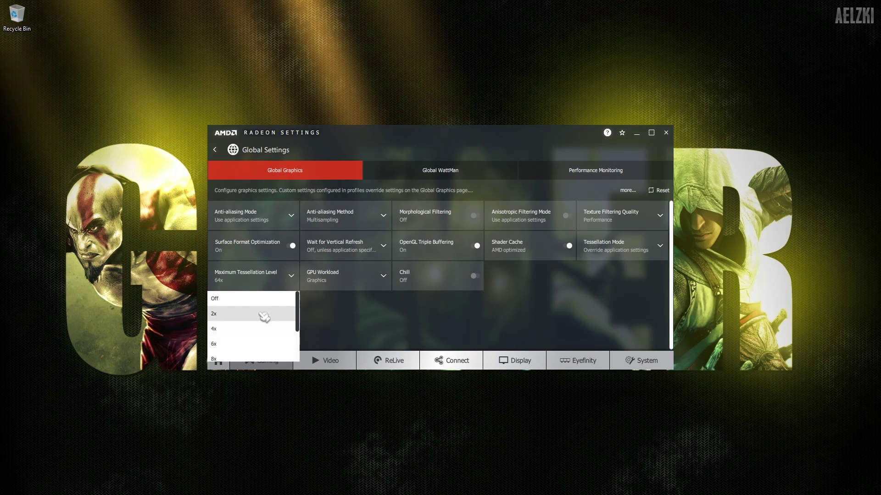
pyautogui.click(265, 300)
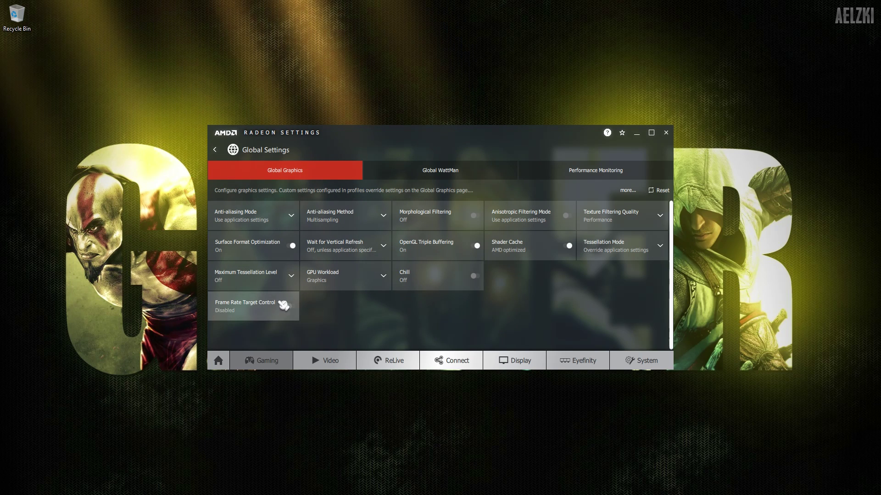
# - Leave OpenGL Triple Buffering on and keep GPU Workload set to Graphics
pyautogui.click(452, 255)
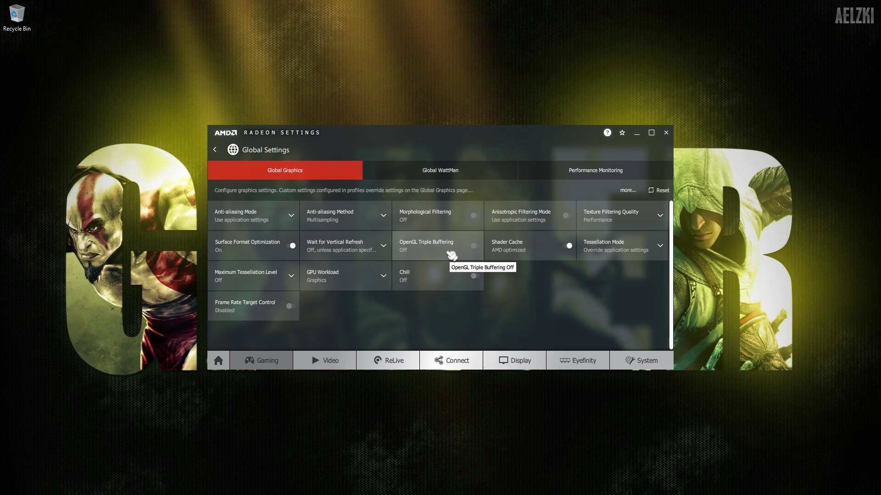
pyautogui.click(452, 255)
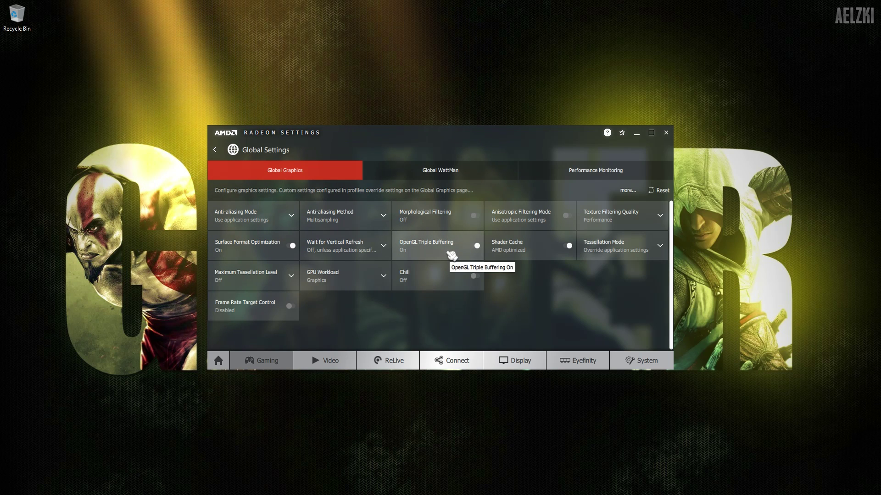
pyautogui.click(452, 254)
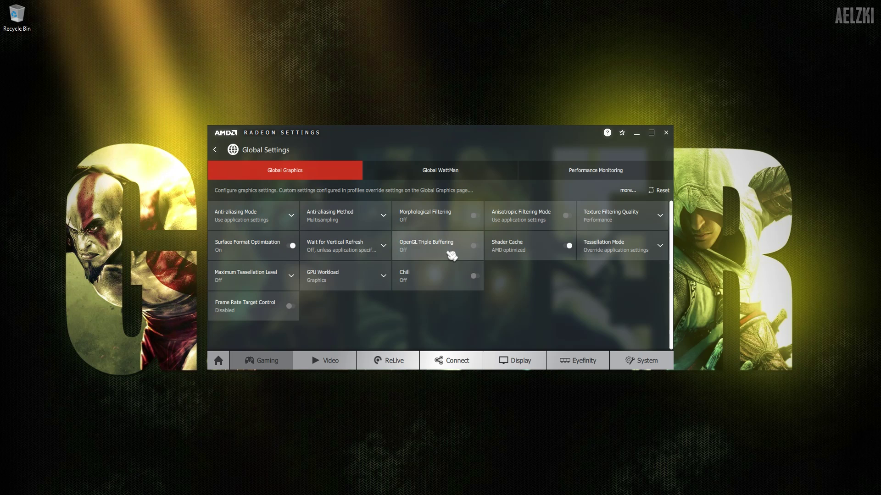
pyautogui.click(451, 255)
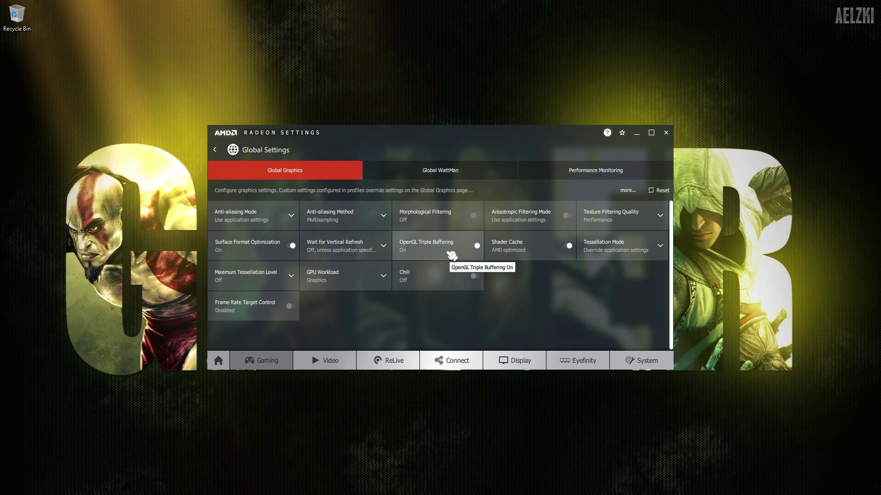
pyautogui.click(350, 279)
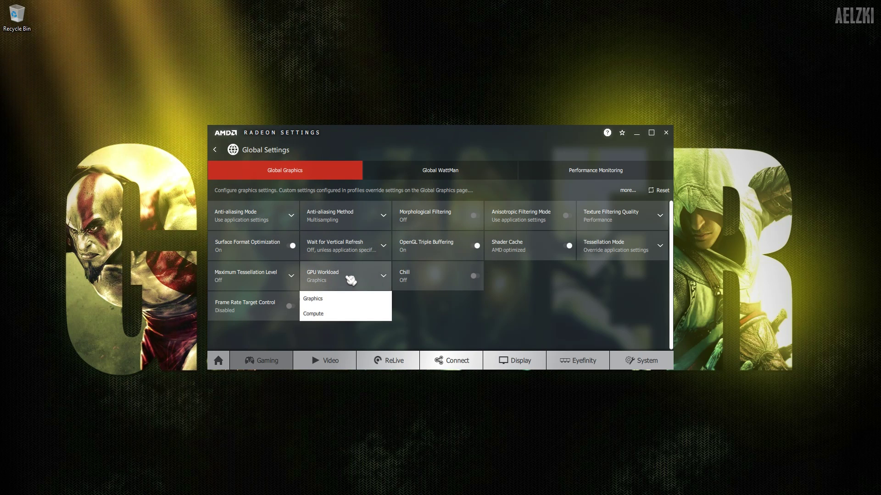
pyautogui.click(349, 301)
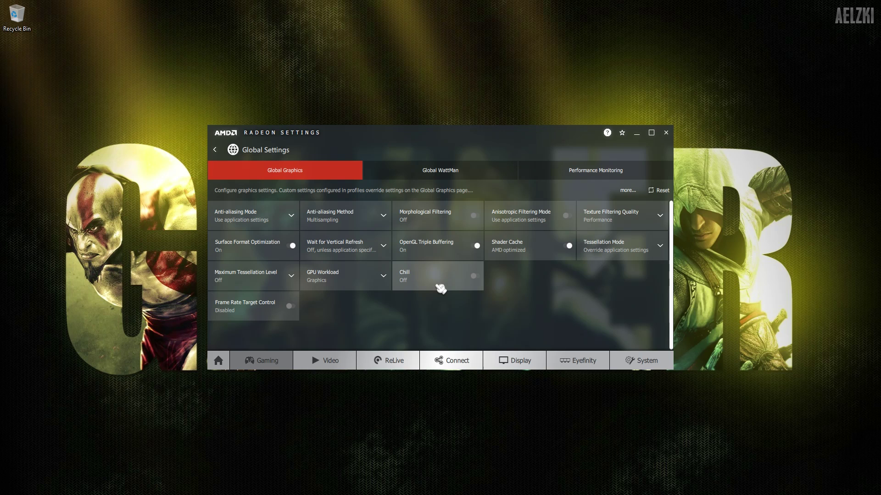
pyautogui.click(280, 308)
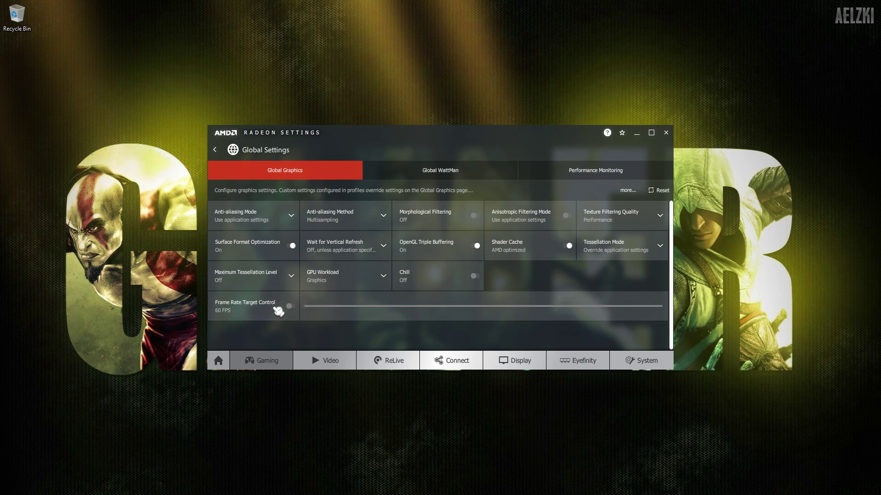
pyautogui.click(287, 312)
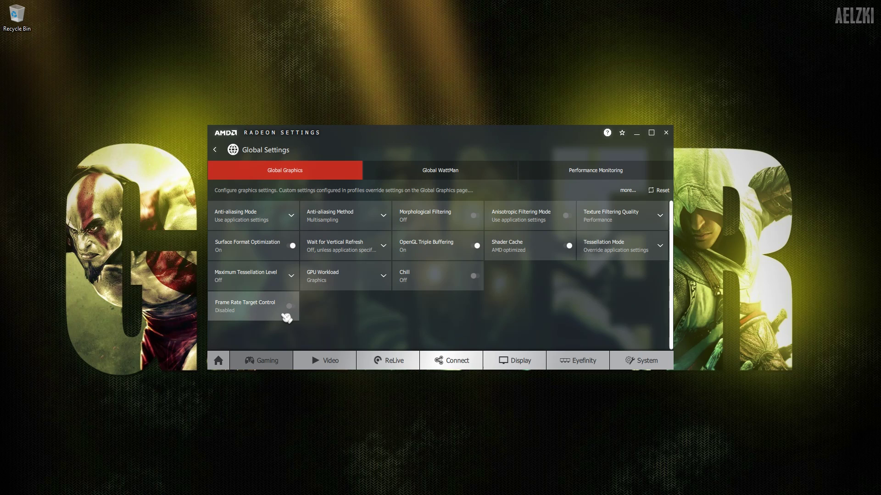
pyautogui.click(286, 317)
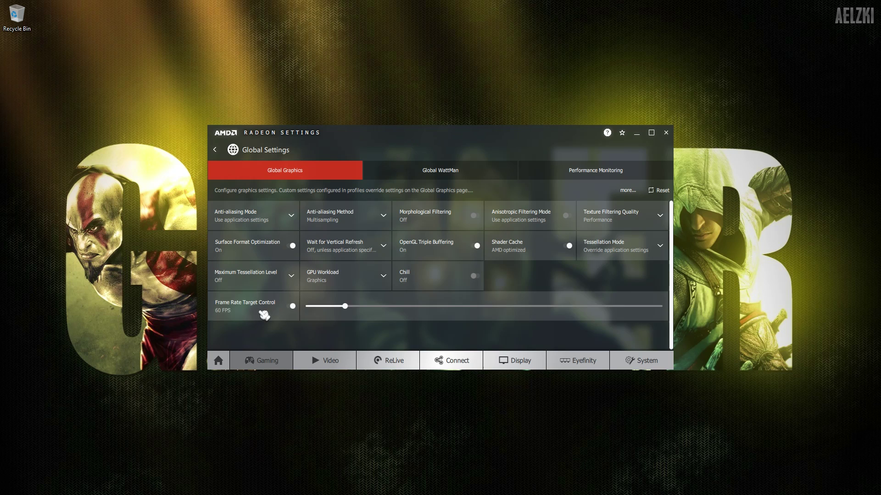
pyautogui.click(291, 306)
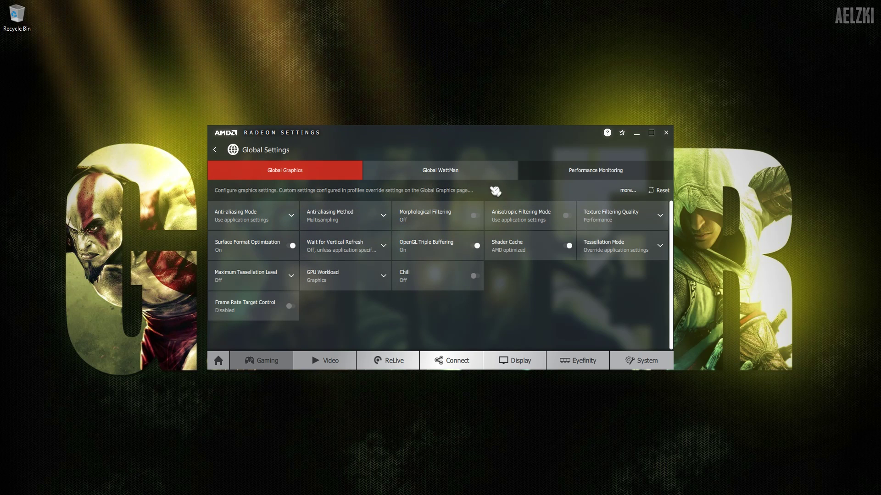
# - Raise the Global WattMan power limit to 50% and apply it
pyautogui.click(436, 172)
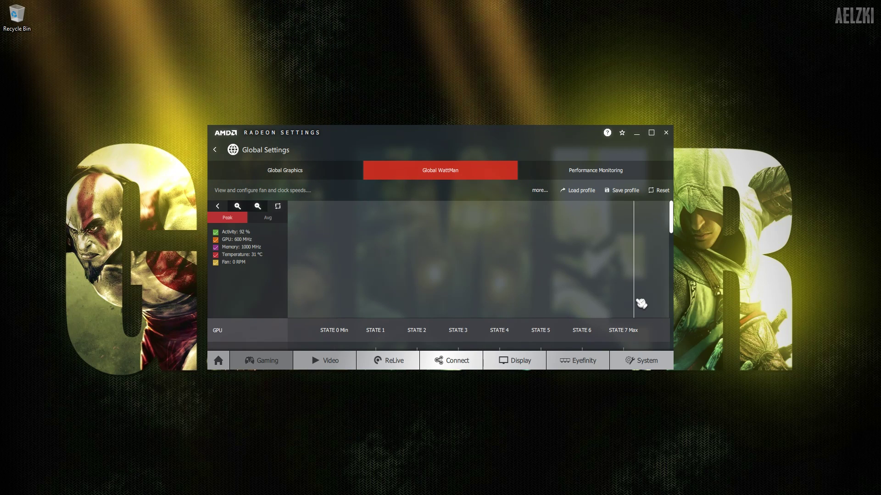
pyautogui.scroll(-6, 641, 303)
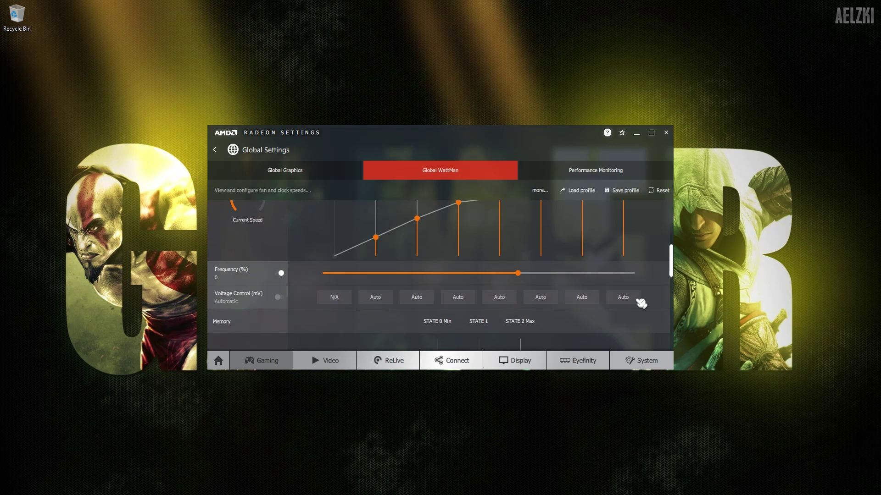
pyautogui.scroll(-6, 641, 303)
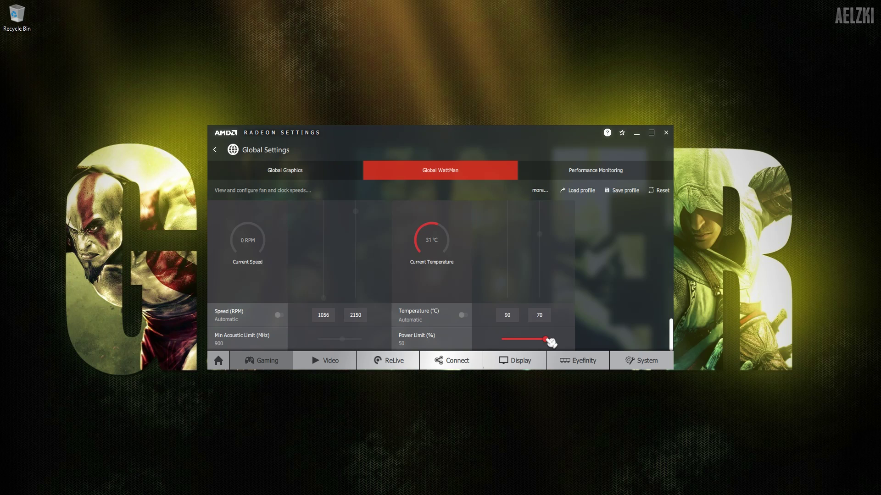
pyautogui.moveTo(514, 343); pyautogui.dragTo(590, 344)
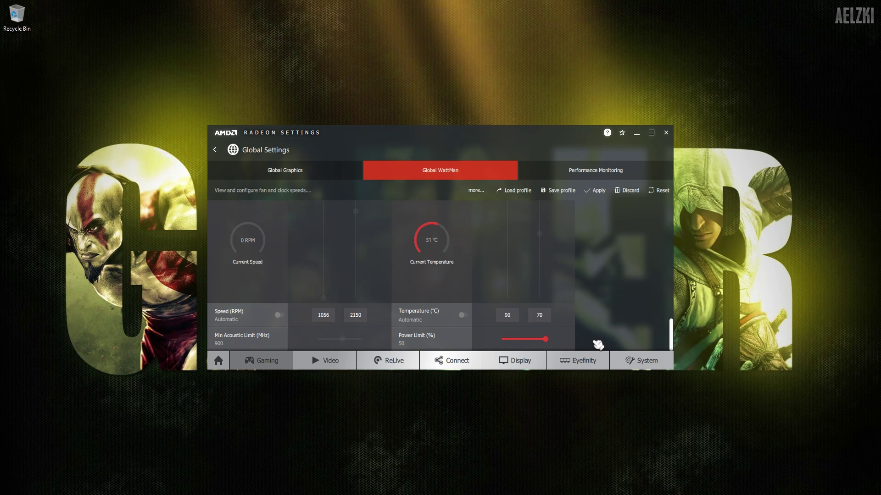
pyautogui.click(601, 198)
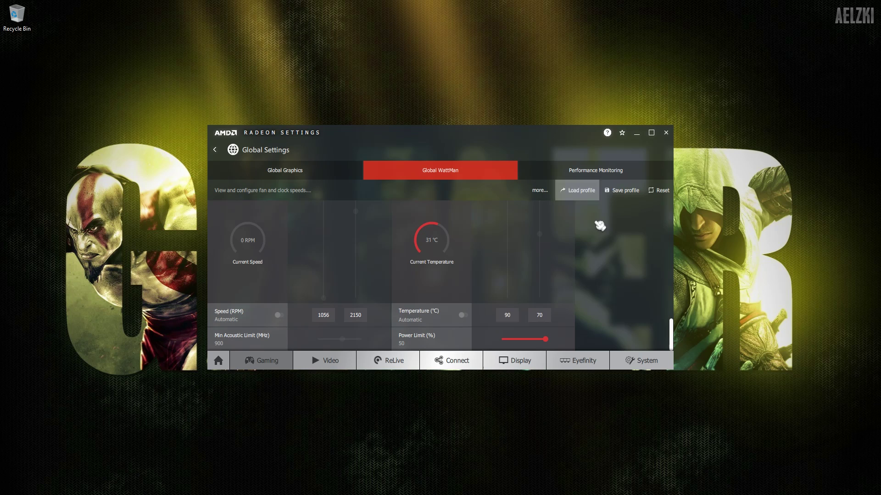
# - Look over the WattMan page, then return to the Gaming list
pyautogui.scroll(1, 363, 303)
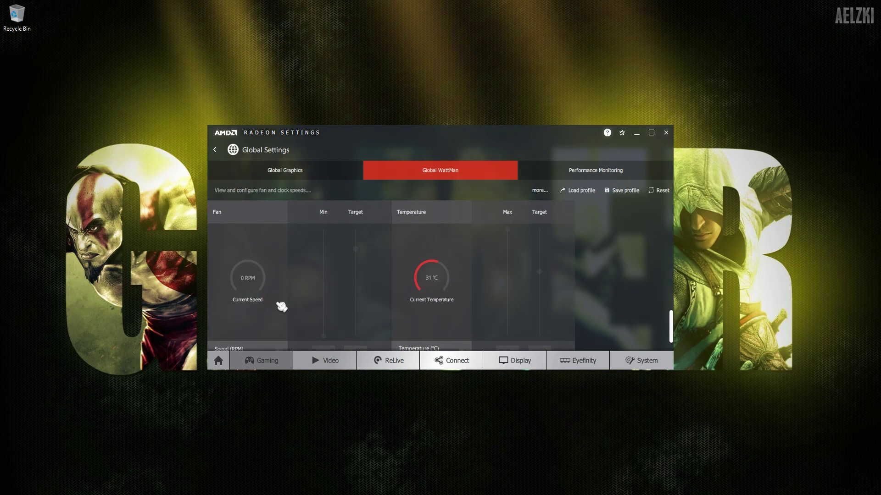
pyautogui.scroll(-1, 283, 299)
pyautogui.scroll(5, 322, 274)
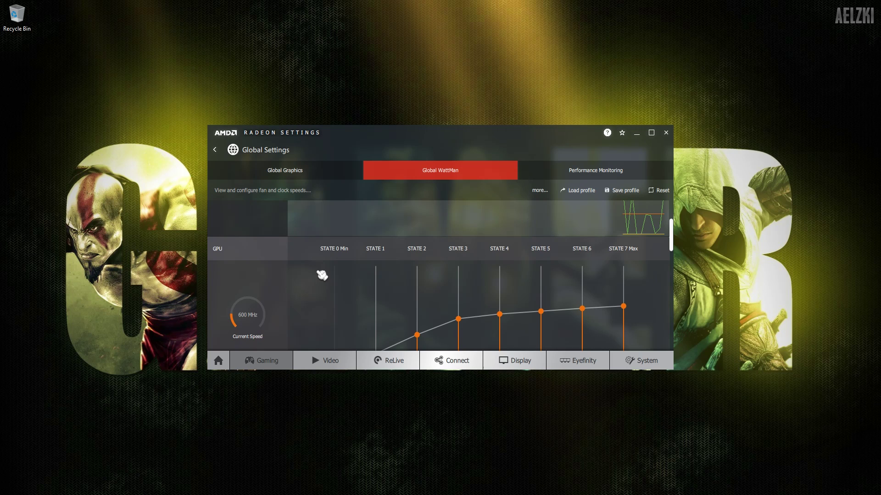
pyautogui.scroll(-6, 322, 275)
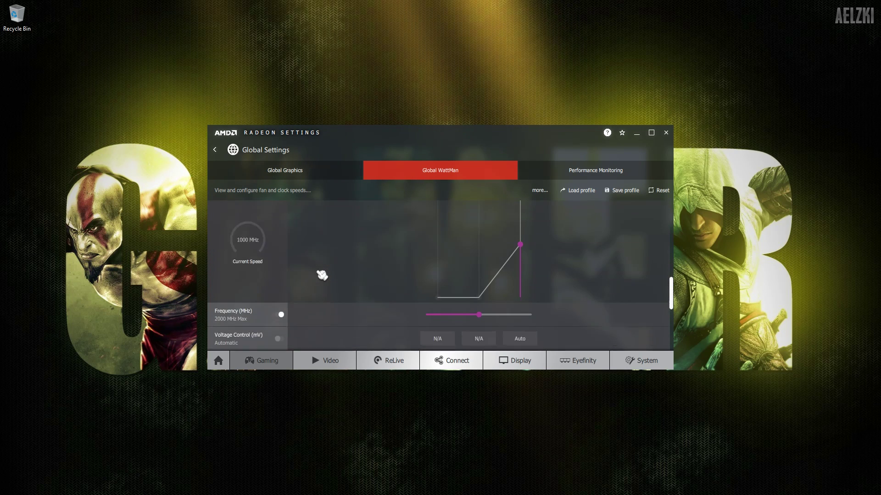
pyautogui.scroll(-3, 322, 275)
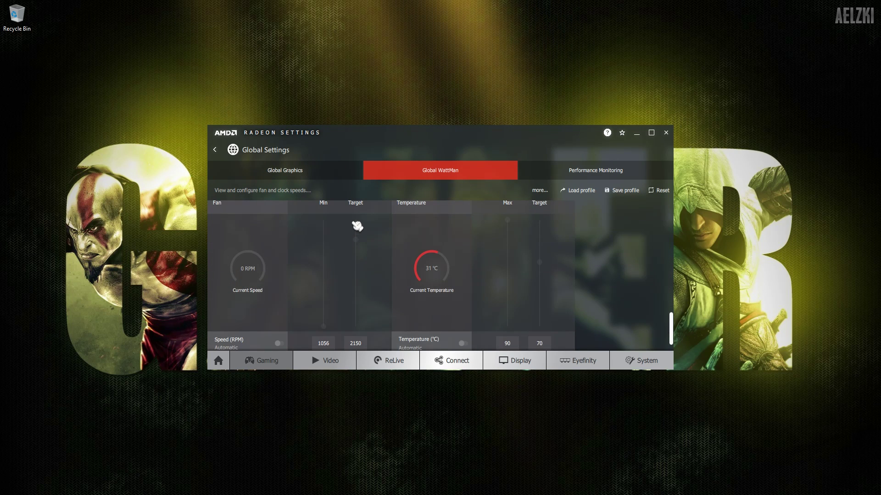
pyautogui.scroll(-1, 558, 316)
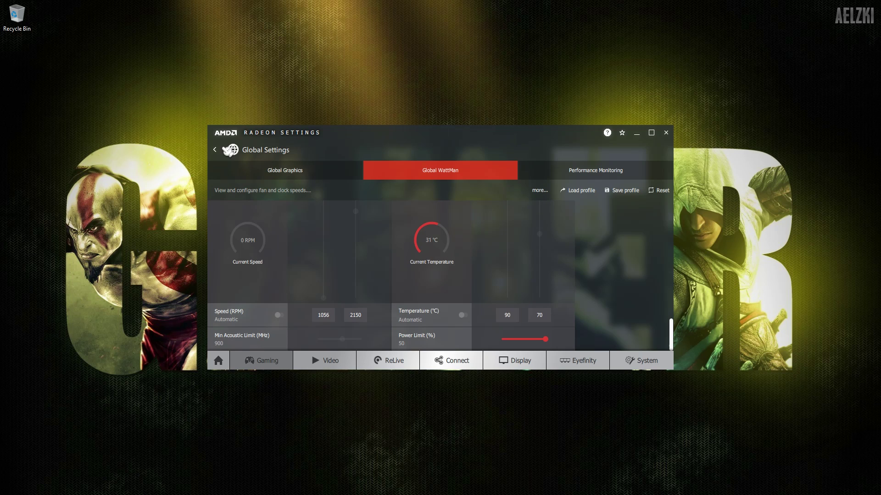
pyautogui.click(214, 149)
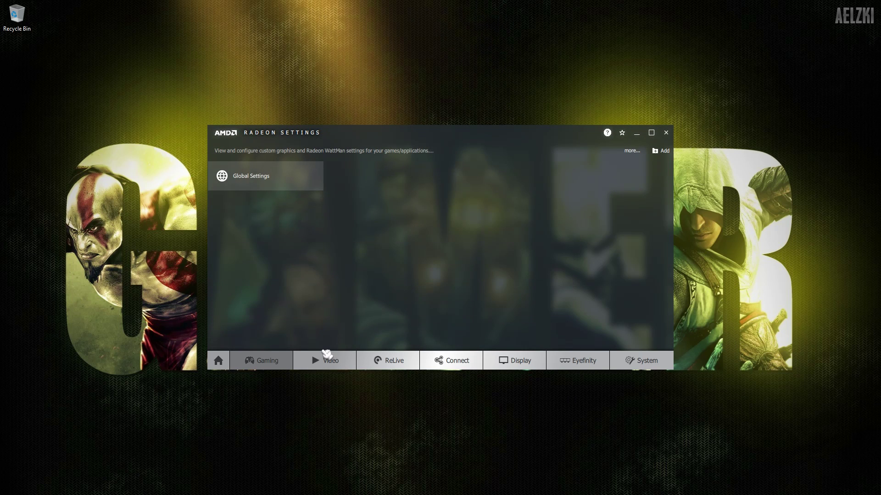
# - On the Video page, try the Custom profile and settle on the Default video profile
pyautogui.click(326, 356)
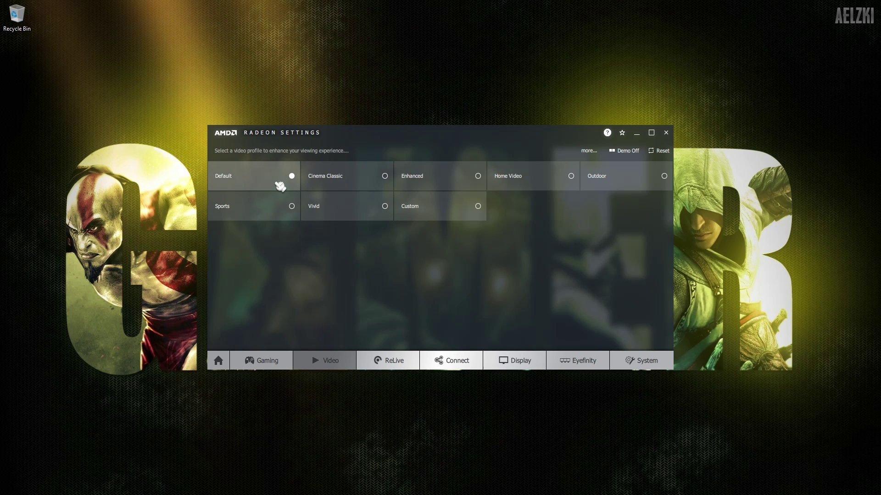
pyautogui.click(448, 208)
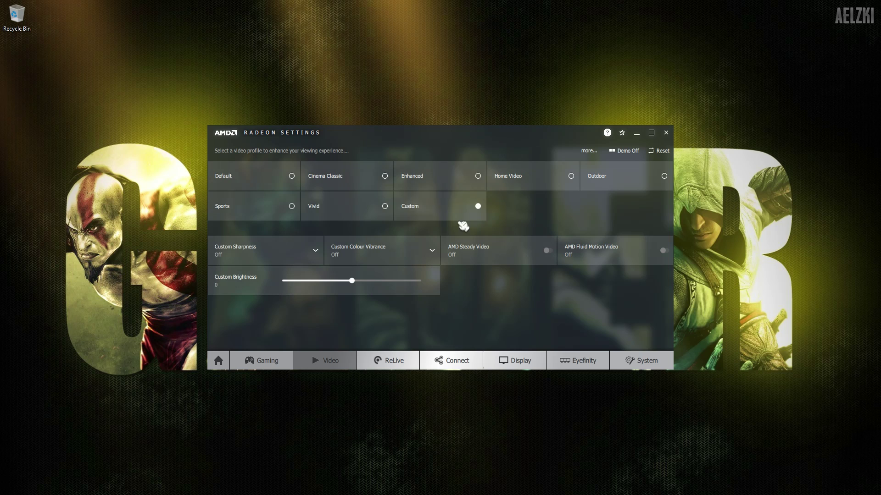
pyautogui.click(275, 184)
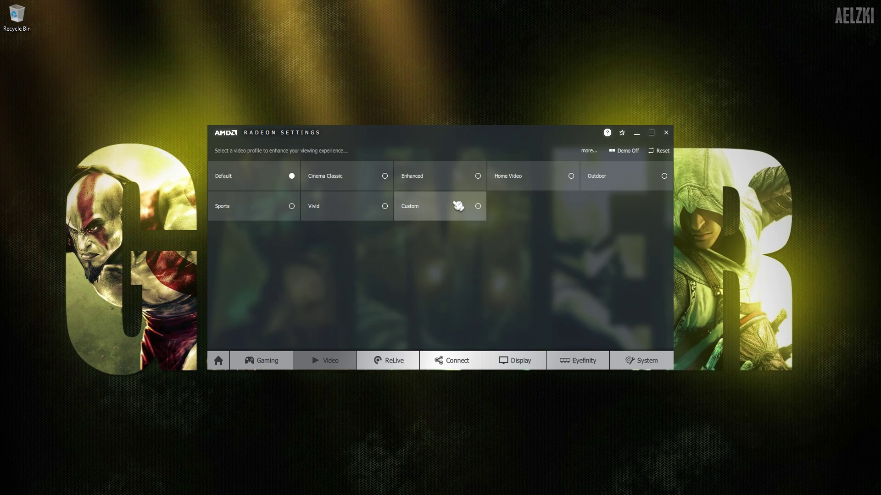
pyautogui.click(458, 207)
pyautogui.click(279, 180)
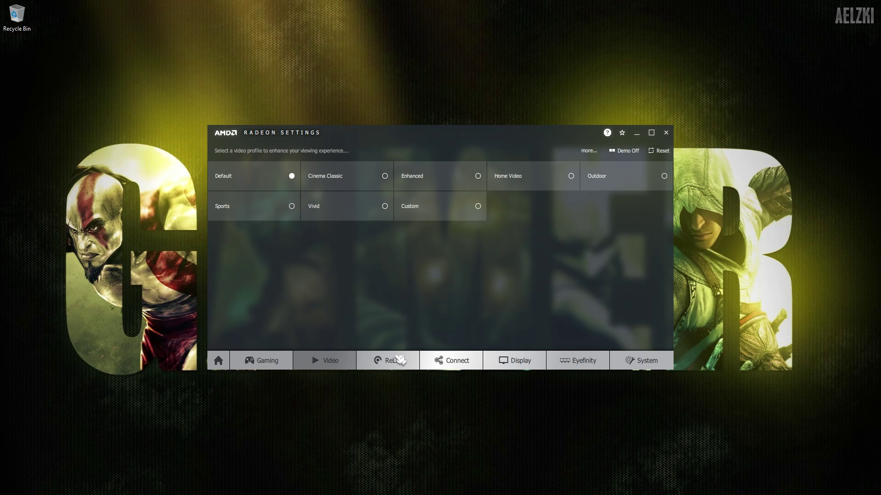
# - Show the ReLive section, which reports ReLive is not installed
pyautogui.click(390, 363)
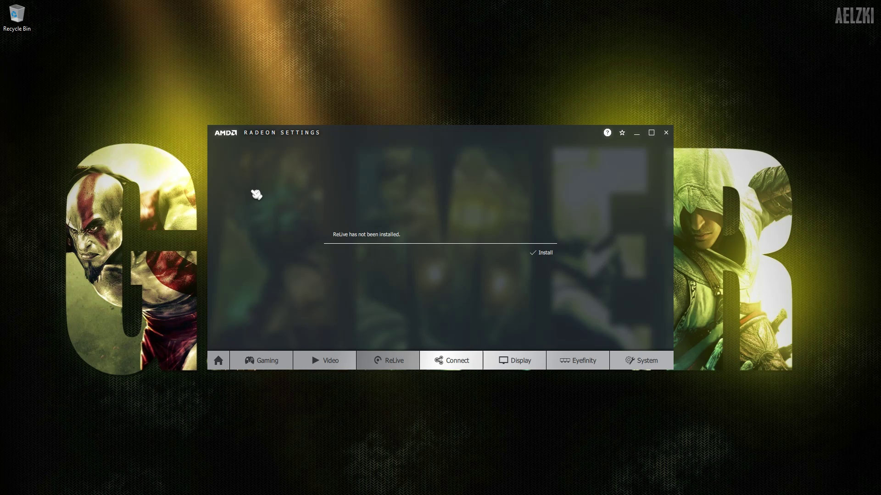
# - On the Display page, keep Scaling Mode at Full panel and review Color Depth and Pixel Format options
pyautogui.click(533, 360)
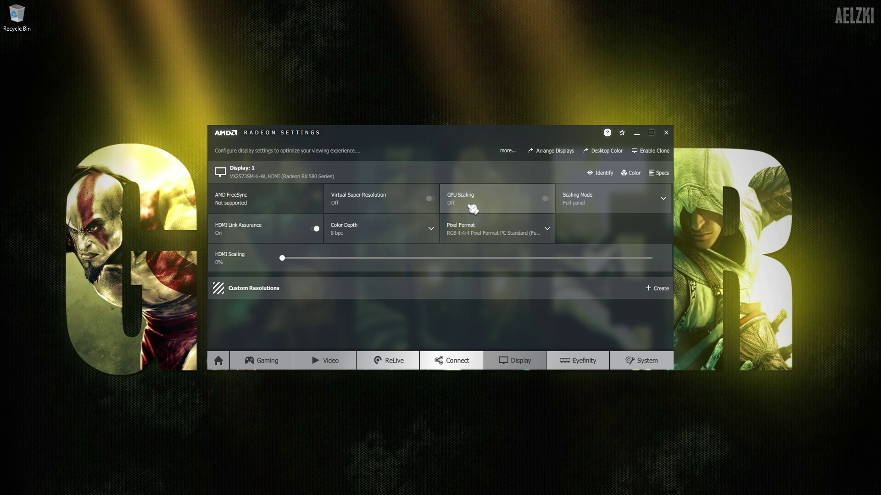
pyautogui.click(586, 206)
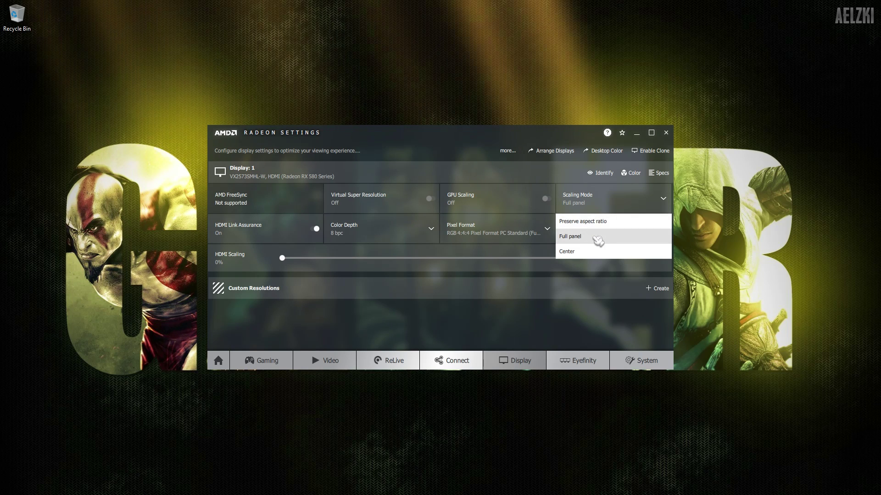
pyautogui.click(569, 340)
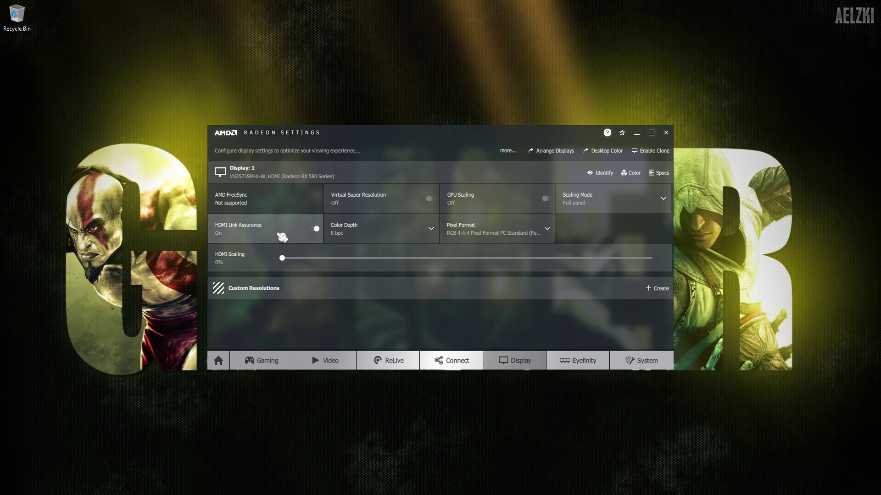
pyautogui.click(396, 240)
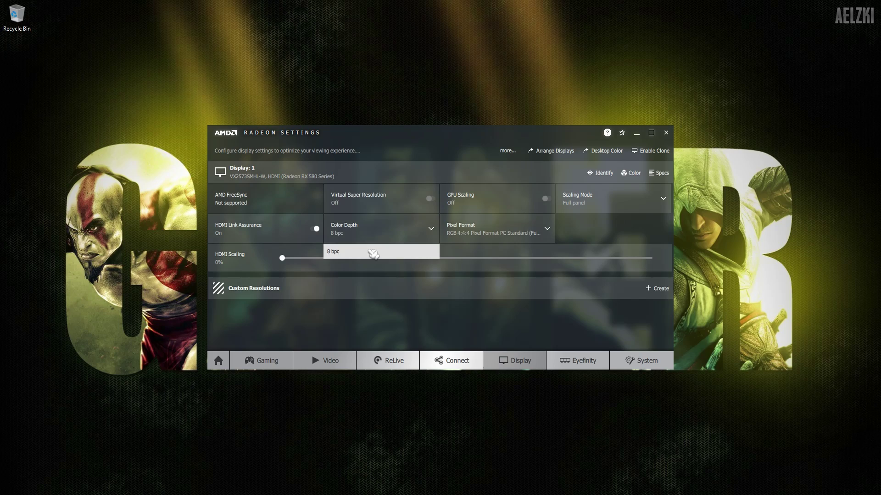
pyautogui.click(495, 236)
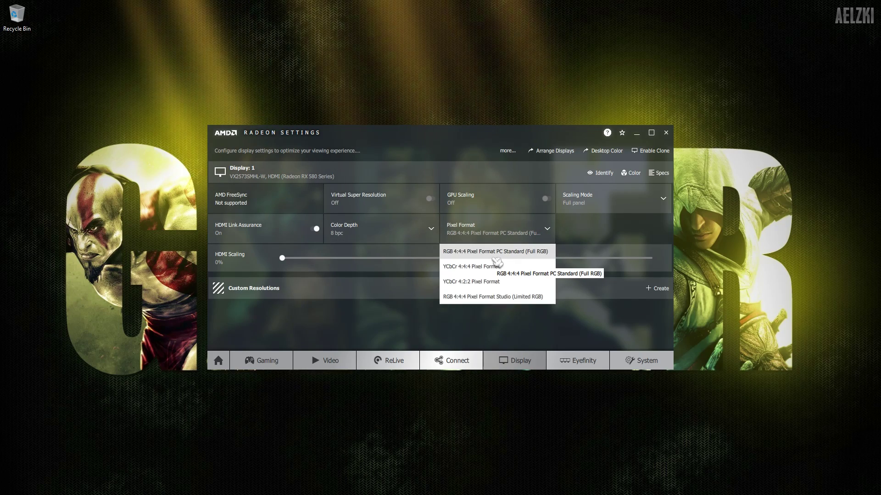